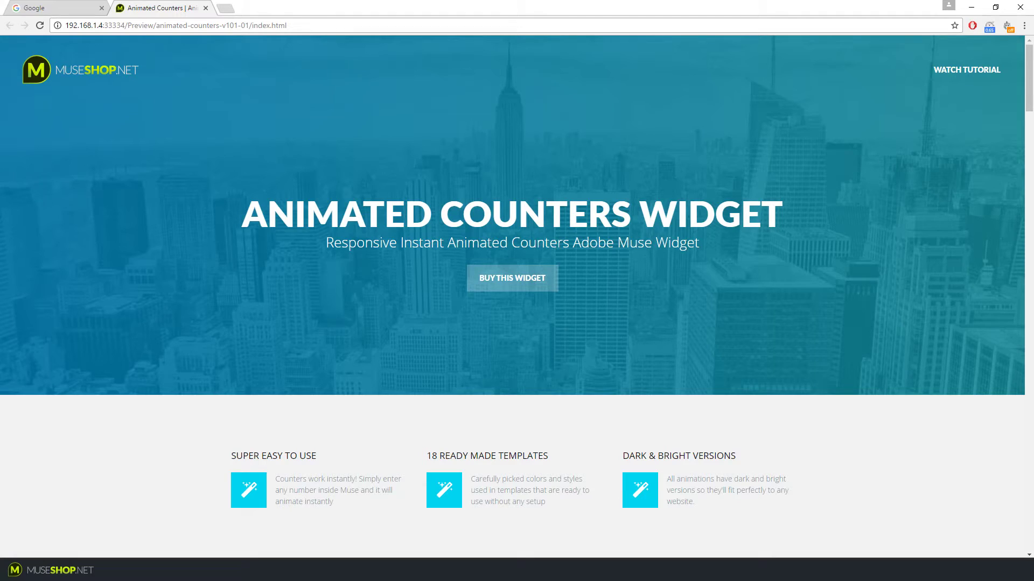
# Step: Look through the sample counter sections on the Animated Counters Widget demo page
pyautogui.scroll(-10, 512, 296)
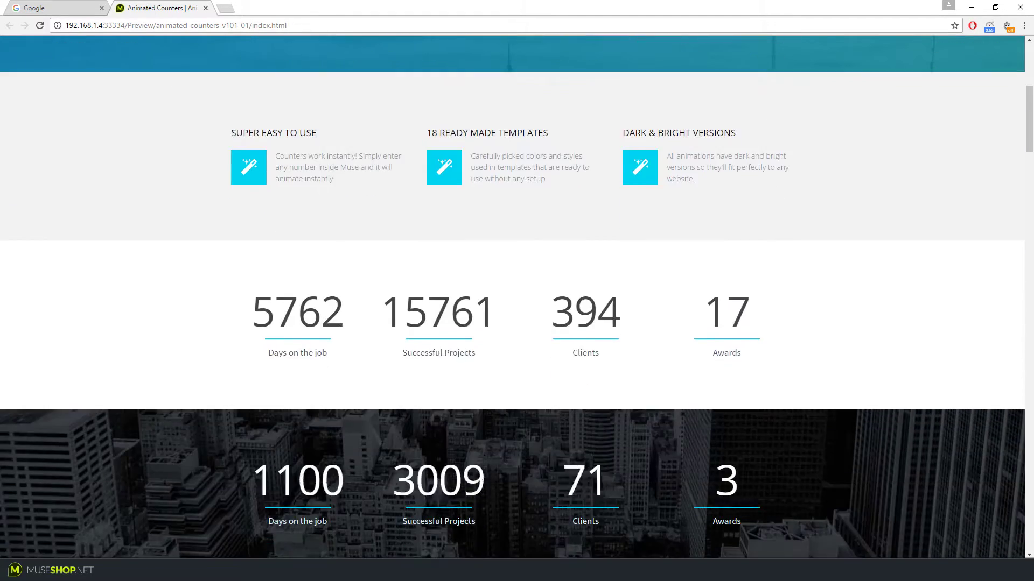
pyautogui.scroll(-10, 512, 296)
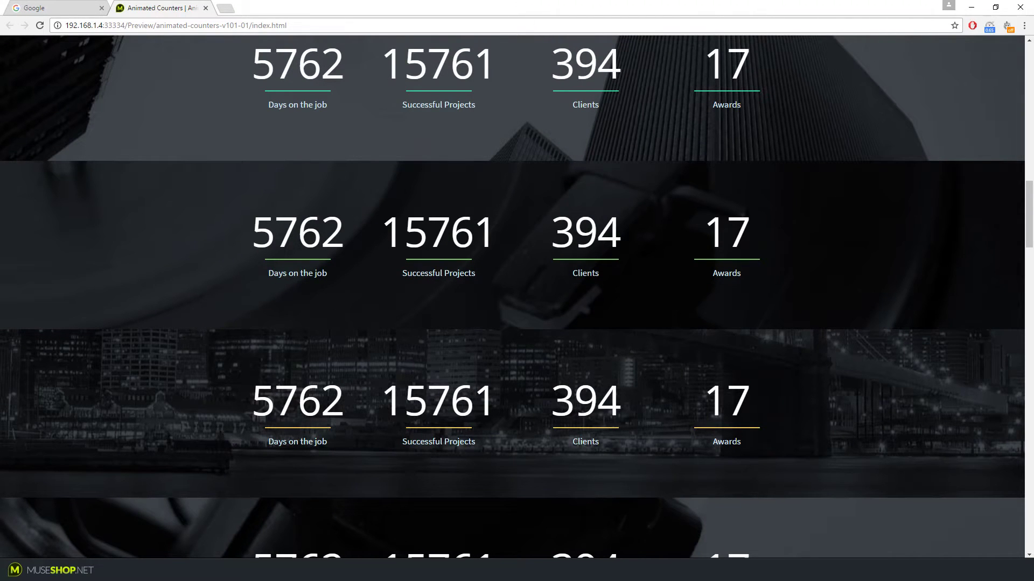
pyautogui.scroll(6, 512, 296)
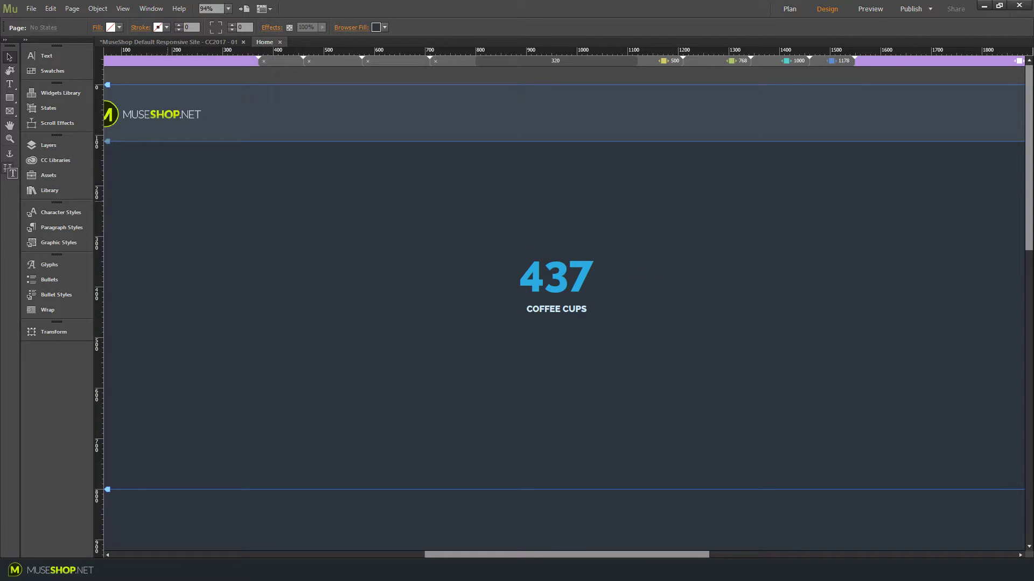
# Step: Place the Animated Counters - V1.0.1 widget above the 437 text at about X 787, Y 138, and close its options
pyautogui.click(50, 190)
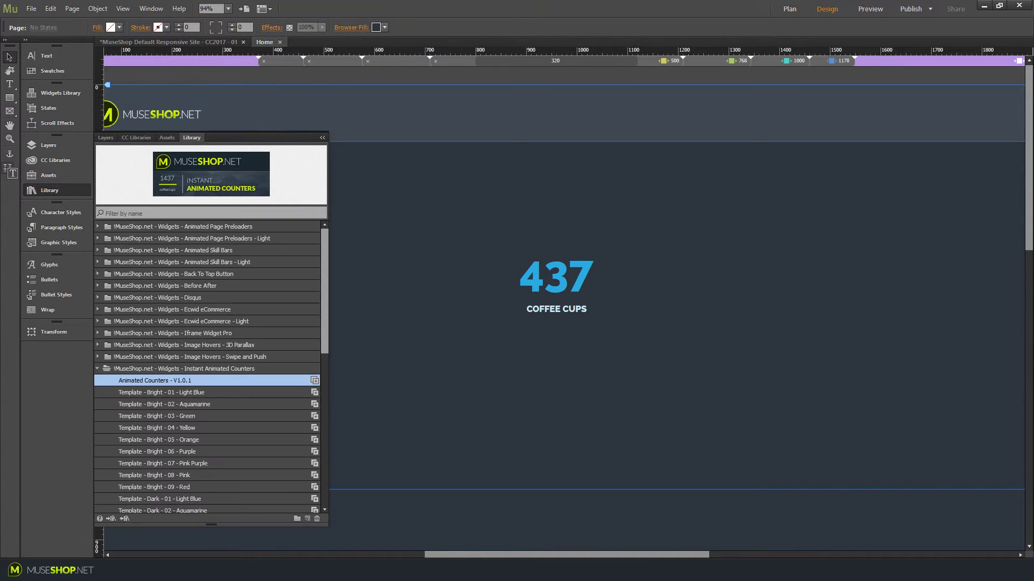
pyautogui.moveTo(155, 380); pyautogui.dragTo(531, 178)
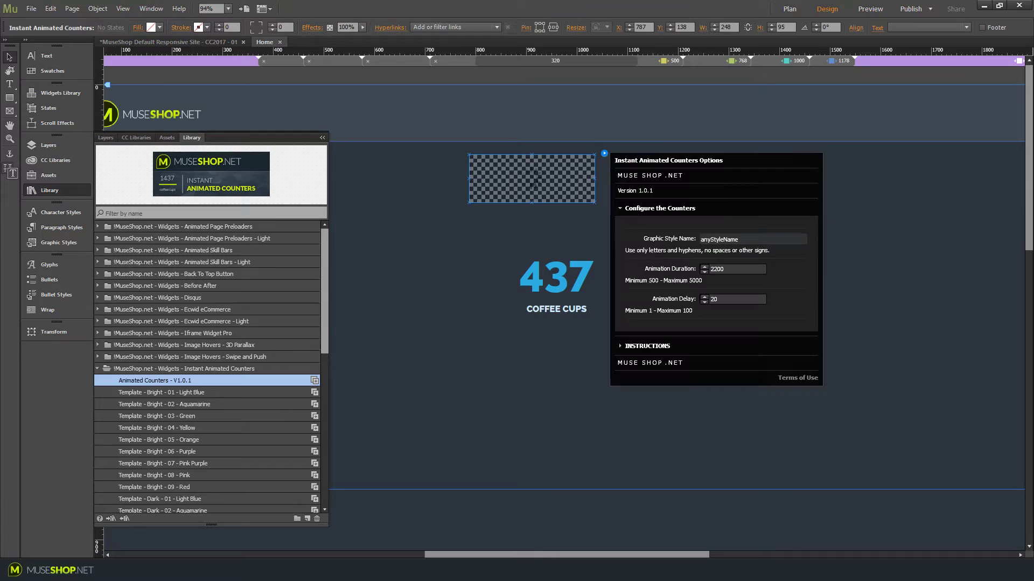
pyautogui.click(604, 154)
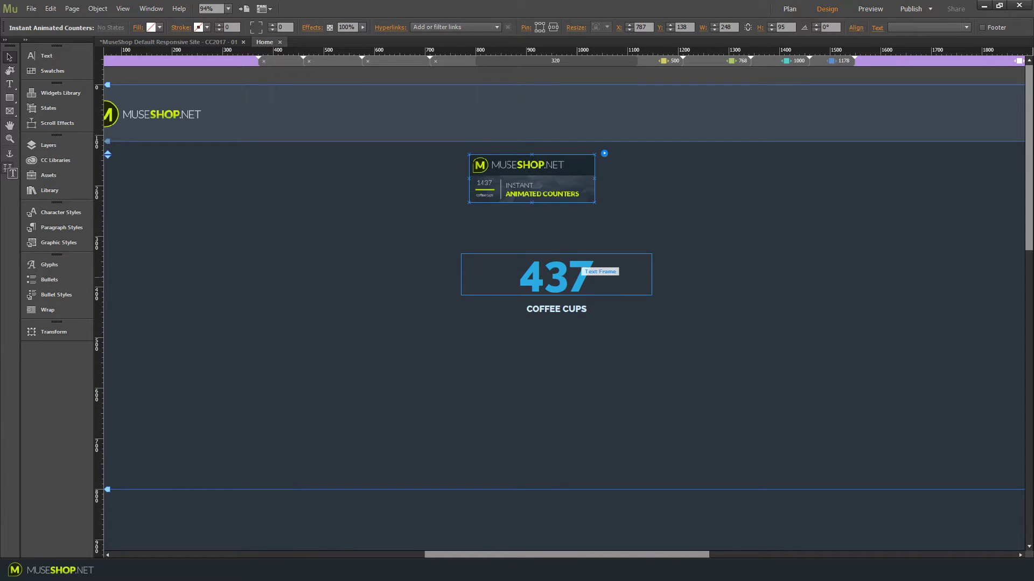
# Step: Create a graphic style from the 437 text frame and name it mynumbers
pyautogui.click(576, 277)
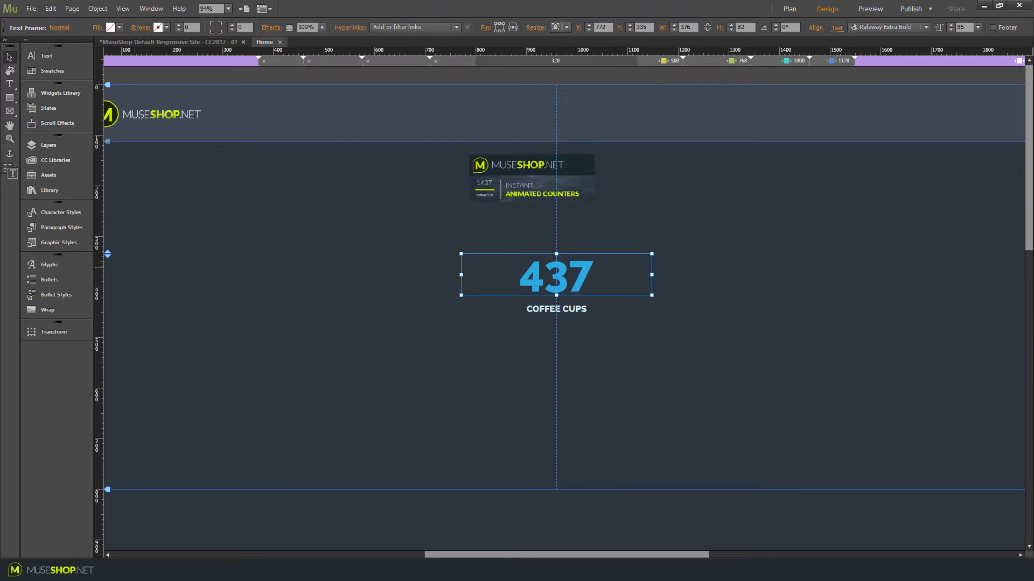
pyautogui.click(58, 243)
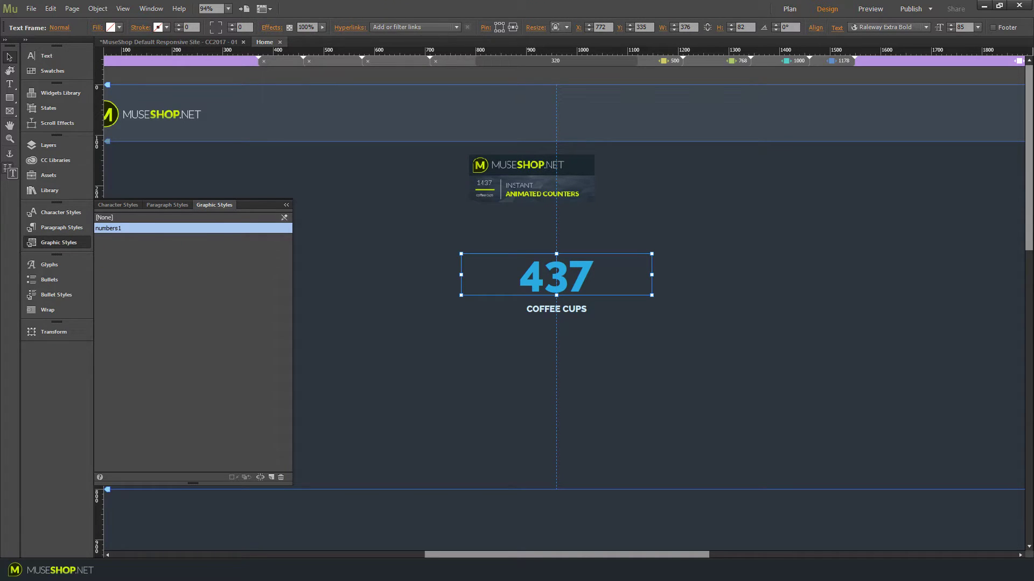
pyautogui.click(270, 477)
pyautogui.doubleClick(105, 229)
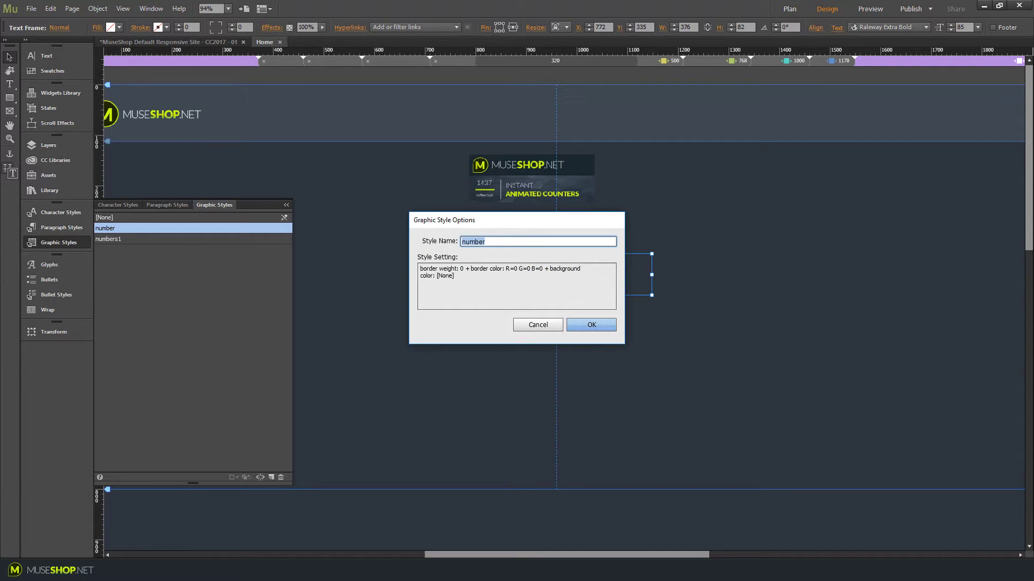
pyautogui.write('my')
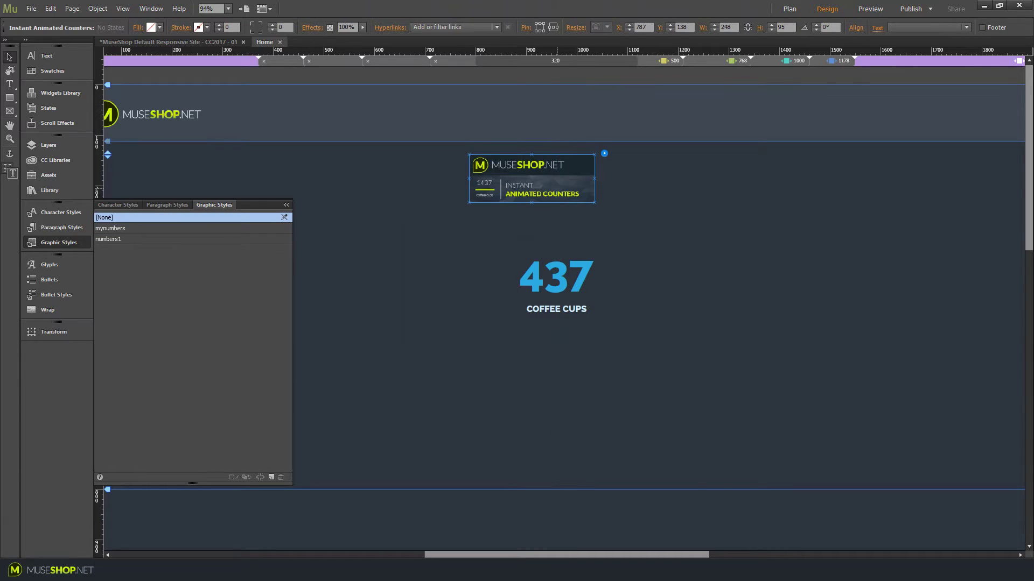
# Step: Set the Graphic Style Name in the Instant Animated Counters widget's options to mynumbers
pyautogui.click(773, 237)
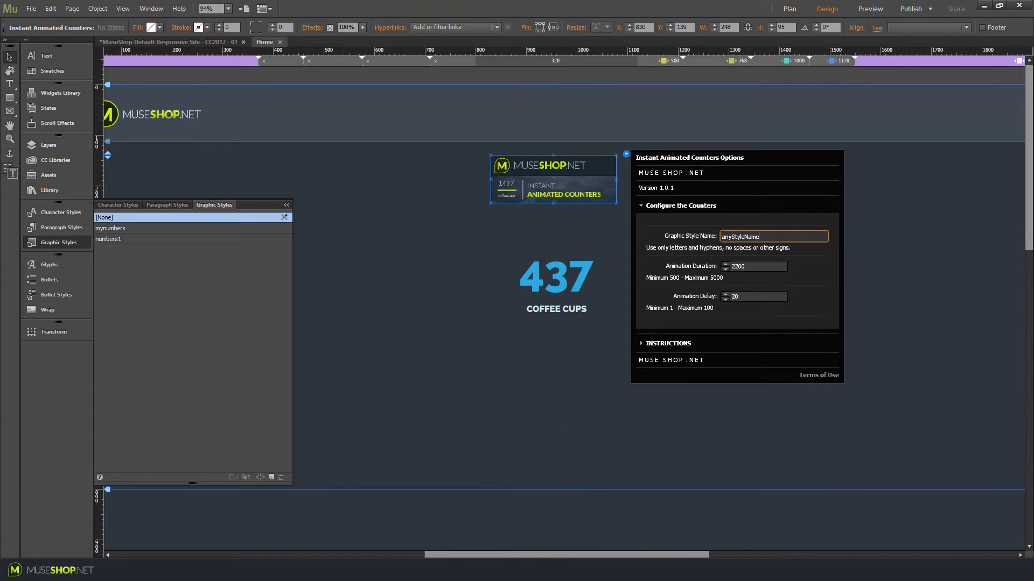
pyautogui.hotkey('ctrl', 'a')
pyautogui.write('mynumbers')
pyautogui.press('Return')
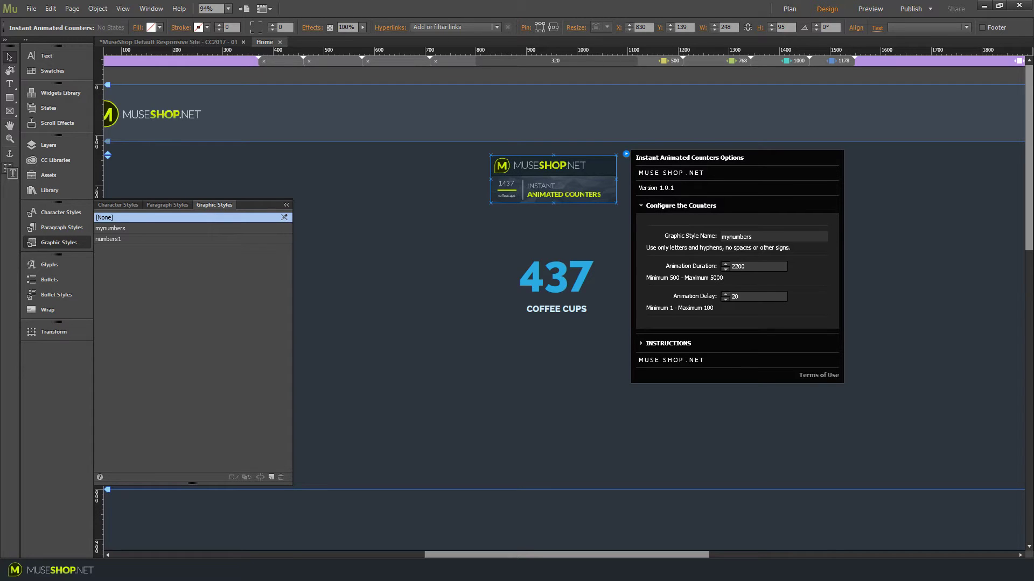
# Step: Move the counters widget off the page above the header, to about Y -151, and preview the page in the browser
pyautogui.moveTo(559, 186); pyautogui.dragTo(563, 91)
pyautogui.click(692, 134)
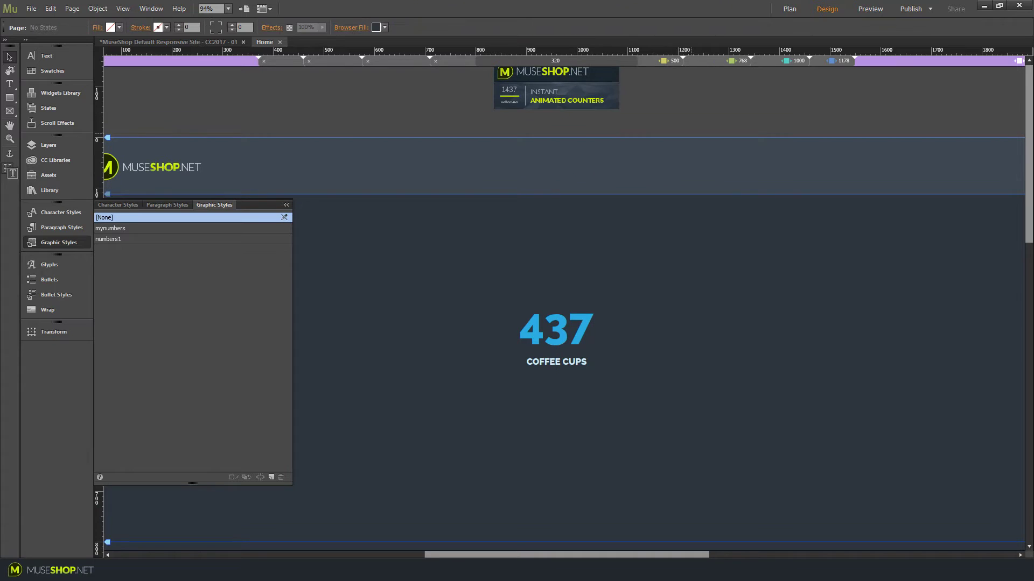
pyautogui.hotkey('ctrl', 'shift', 'e')
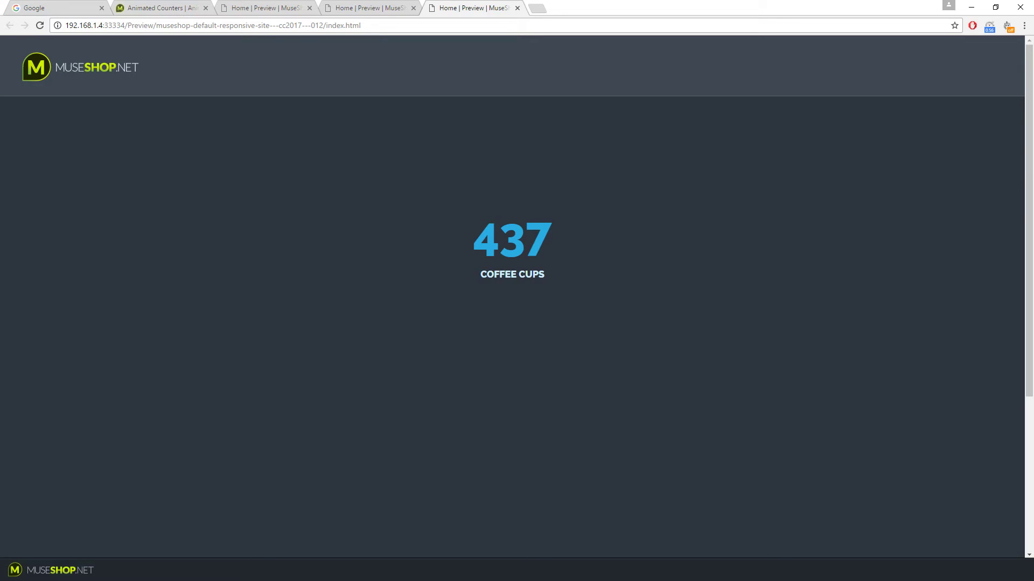
pyautogui.hotkey('alt', 'Tab')
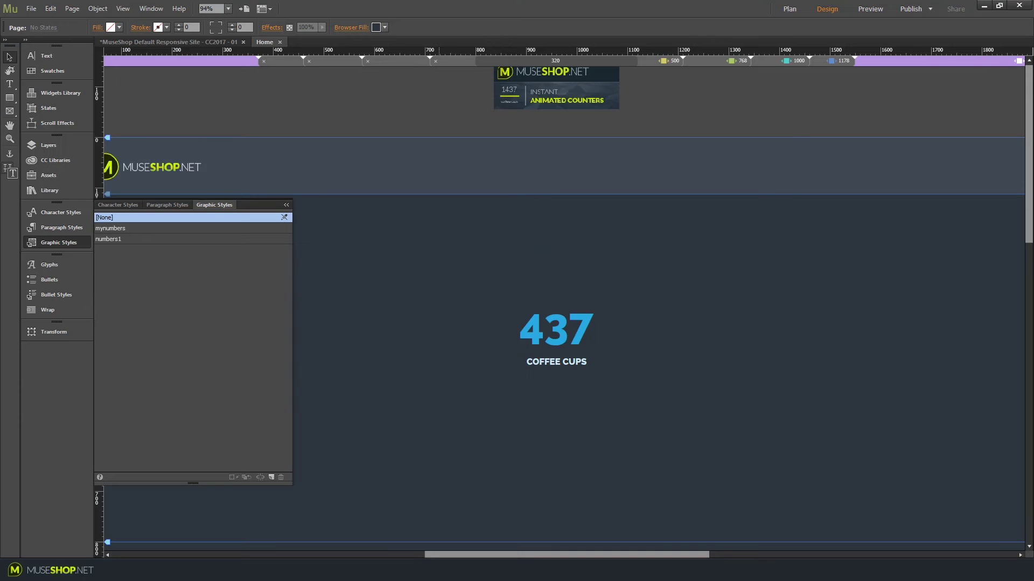
# Step: Delete the 437 and COFFEE CUPS text frames and the Instant Animated Counters widget
pyautogui.moveTo(438, 251); pyautogui.dragTo(735, 456)
pyautogui.press('Delete')
pyautogui.click(557, 92)
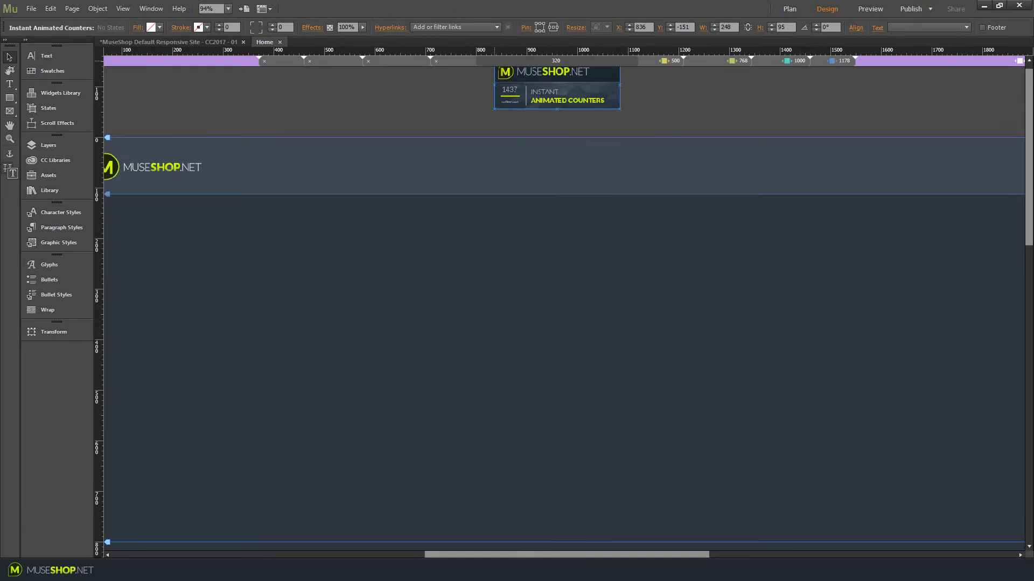
pyautogui.press('Delete')
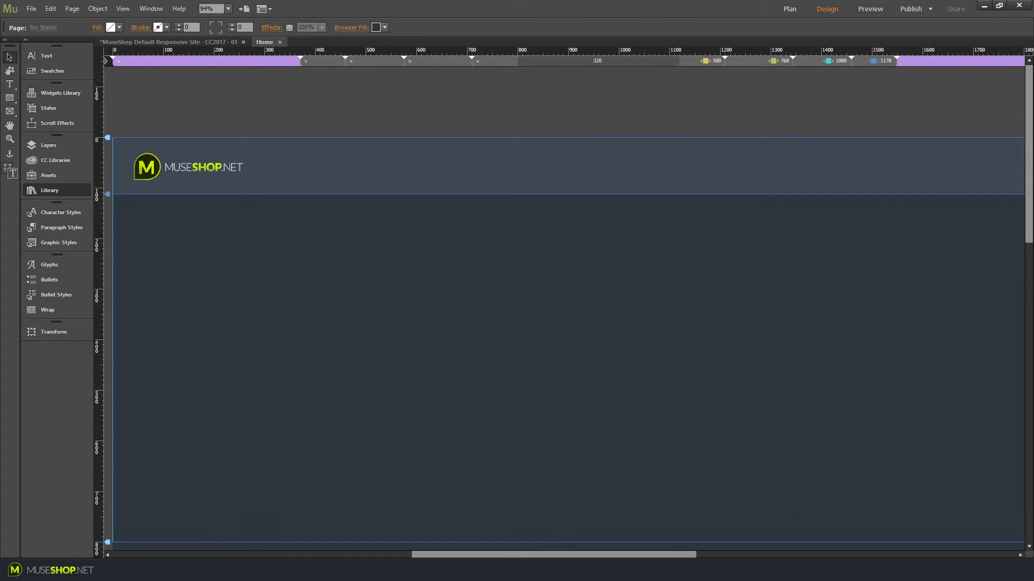
# Step: Place the Template - Bright - 01 - Light Blue counter section on the page below the header
pyautogui.click(49, 190)
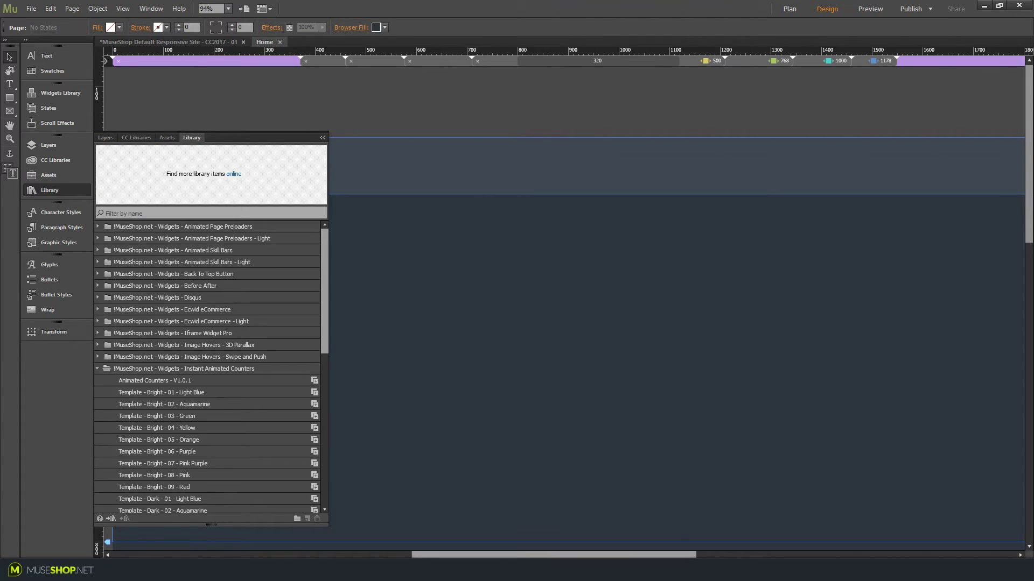
pyautogui.moveTo(496, 554); pyautogui.dragTo(424, 555)
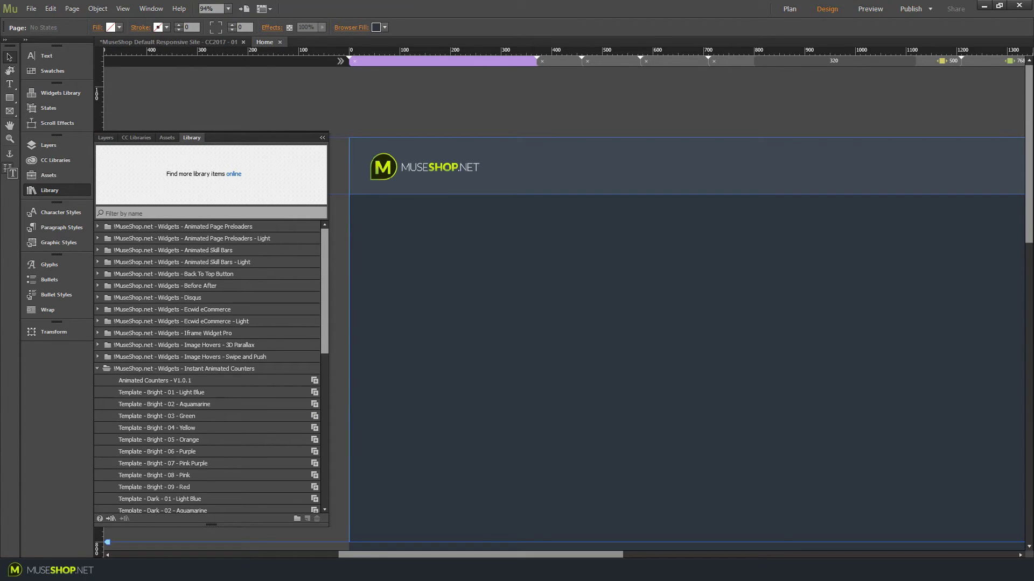
pyautogui.moveTo(481, 555); pyautogui.dragTo(595, 555)
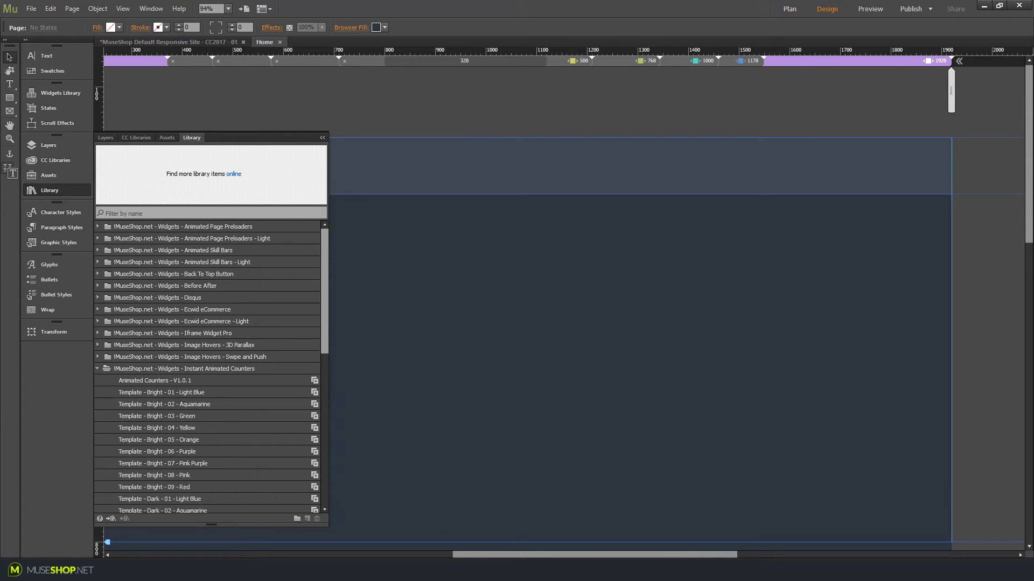
pyautogui.moveTo(595, 555); pyautogui.dragTo(466, 555)
pyautogui.moveTo(314, 392); pyautogui.dragTo(405, 251)
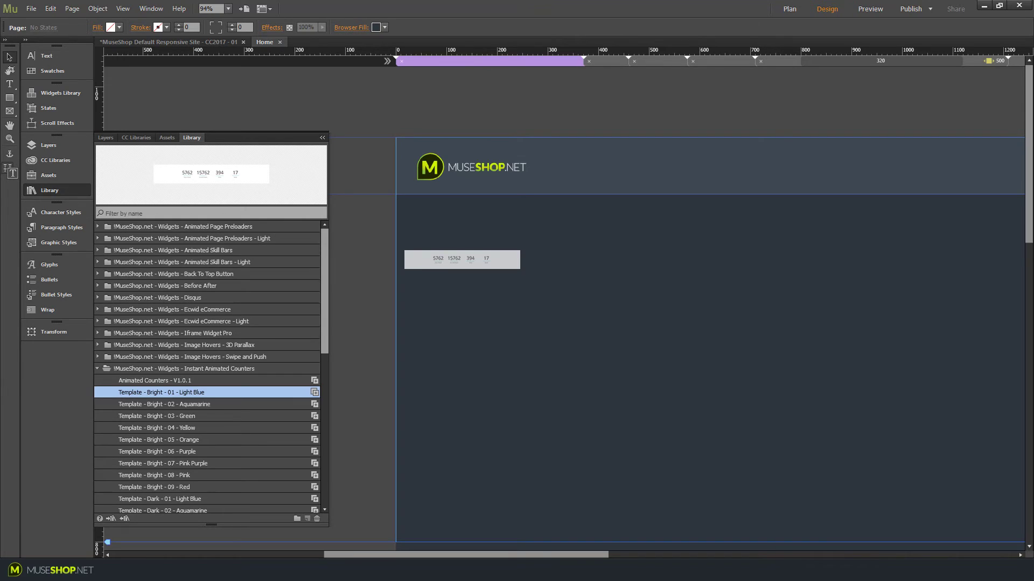
pyautogui.moveTo(405, 250); pyautogui.dragTo(453, 278)
# Step: Check the counter template's layout at the 1178, 1000, 768 and 500 breakpoints, and return to the widest breakpoint
pyautogui.moveTo(466, 554); pyautogui.dragTo(540, 554)
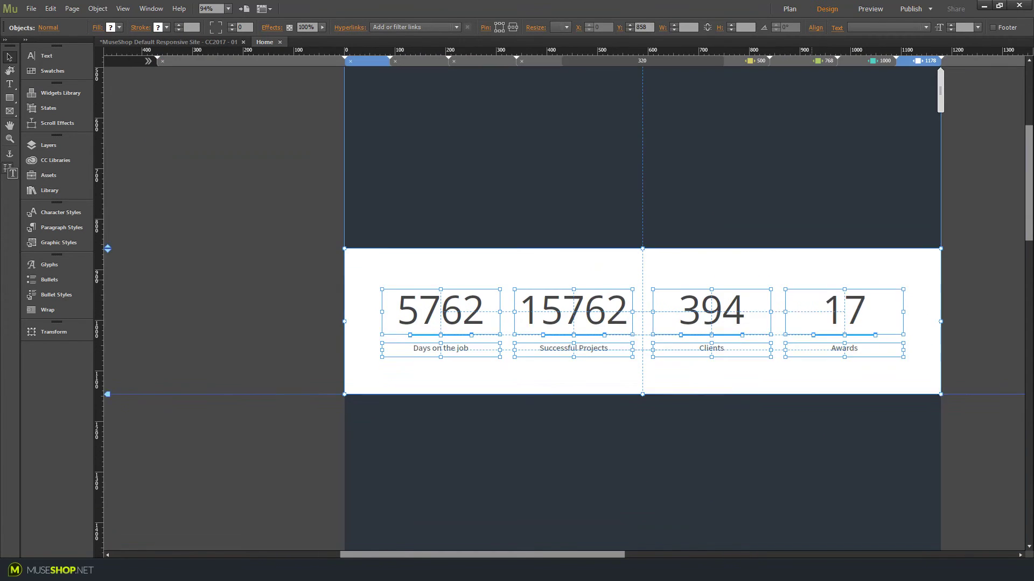
pyautogui.scroll(5, 642, 301)
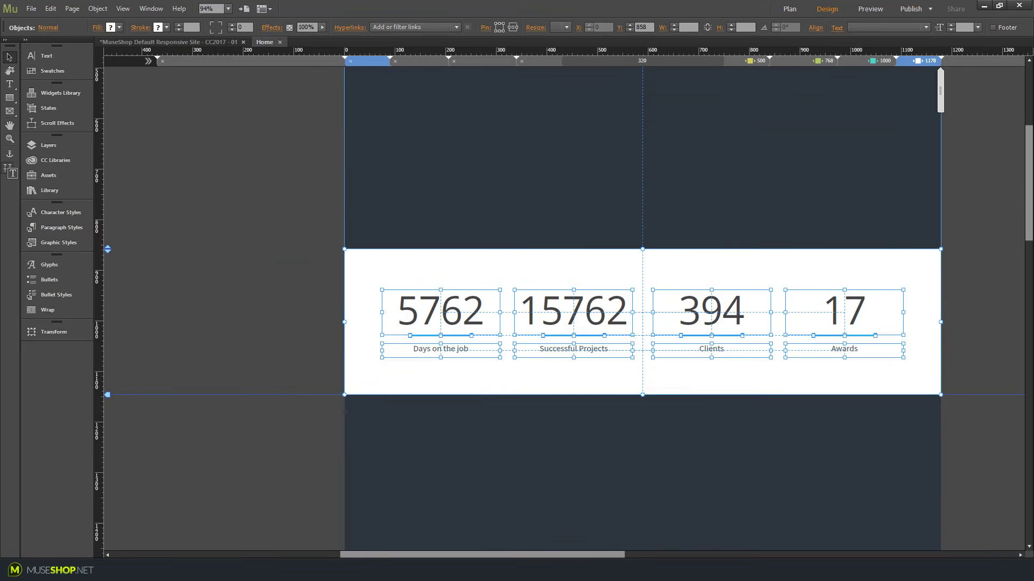
pyautogui.scroll(2, 643, 301)
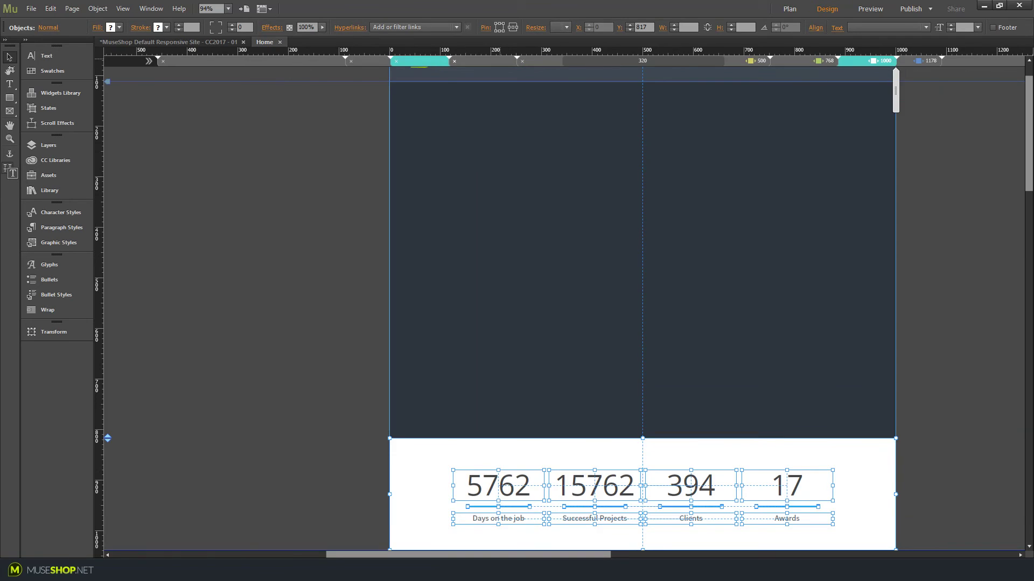
pyautogui.click(500, 61)
pyautogui.click(582, 302)
pyautogui.scroll(-12, 582, 302)
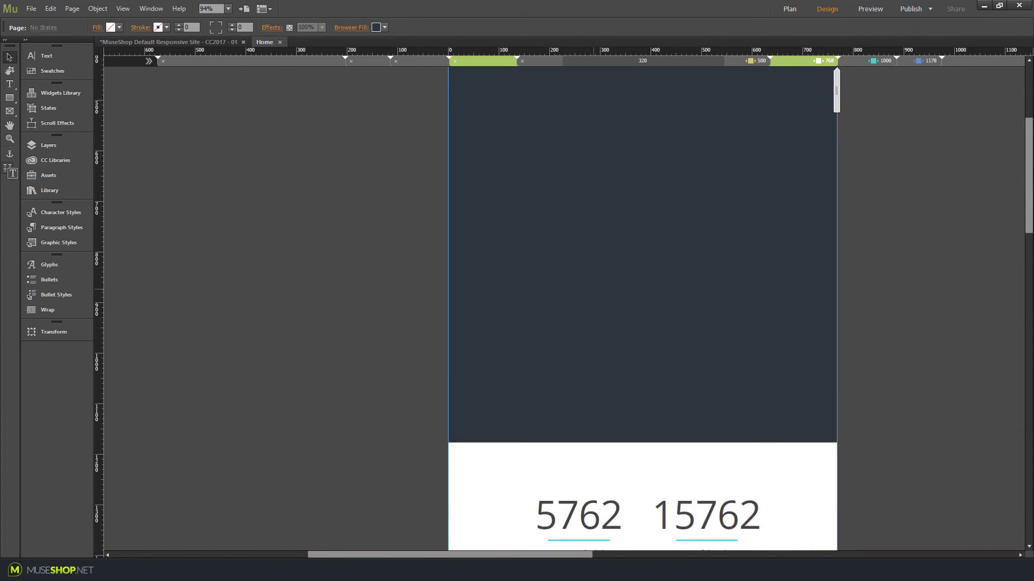
pyautogui.click(539, 61)
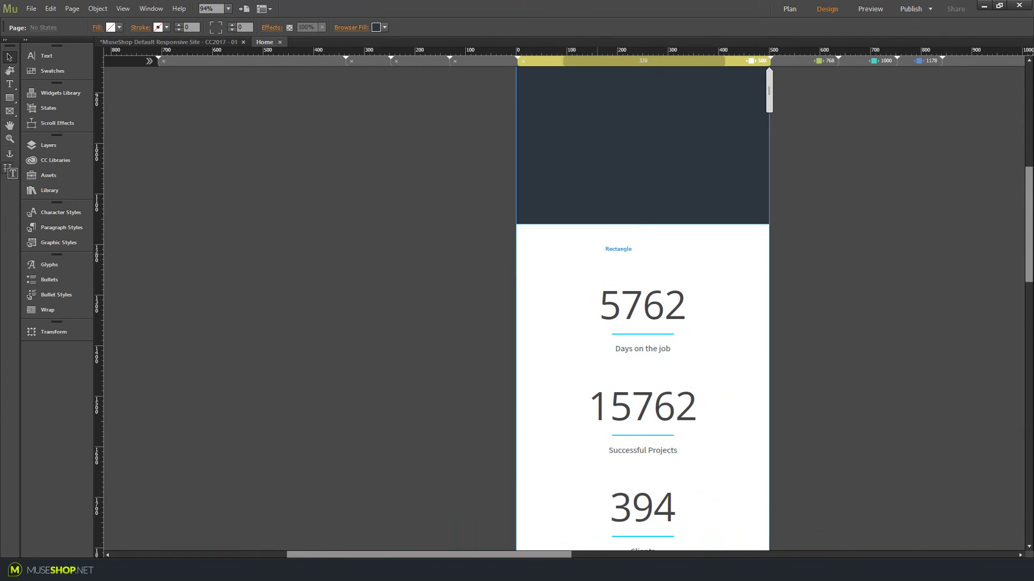
pyautogui.scroll(-8, 599, 242)
pyautogui.scroll(4, 643, 309)
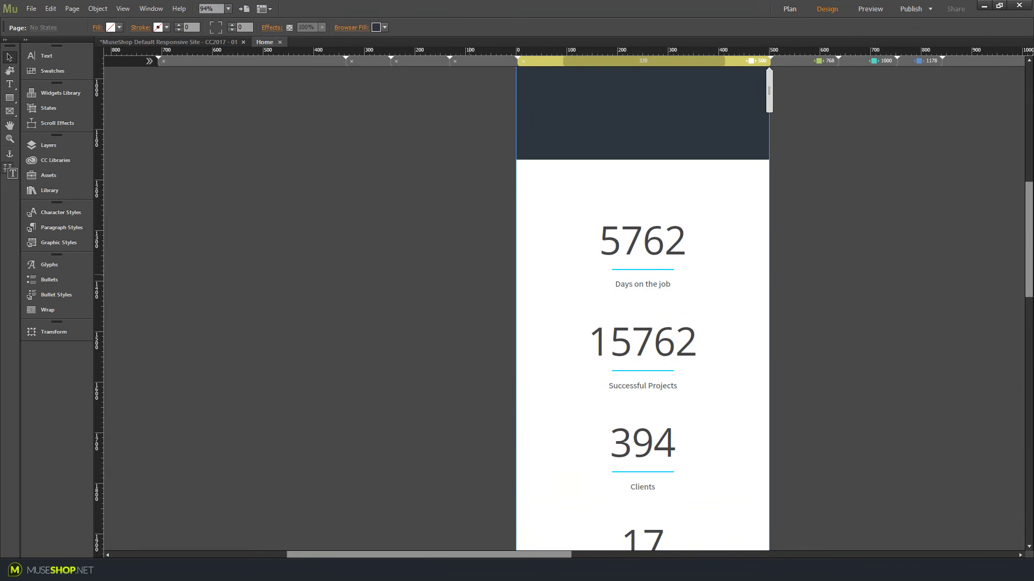
pyautogui.click(239, 60)
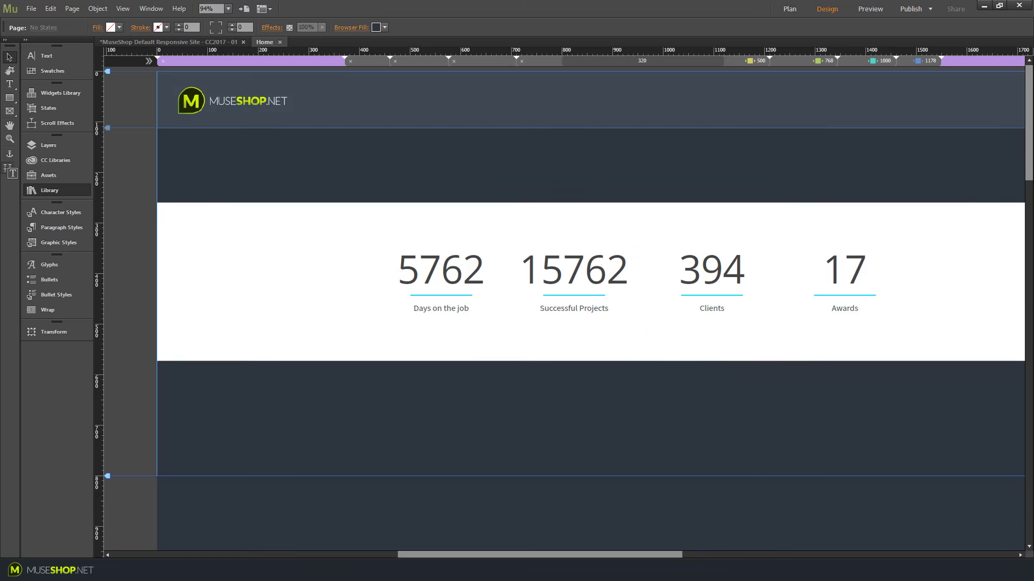
# Step: Place the Animated Counters - V1.0.1 widget above the white counter section at about X 857, Y 150, and close its options
pyautogui.click(50, 190)
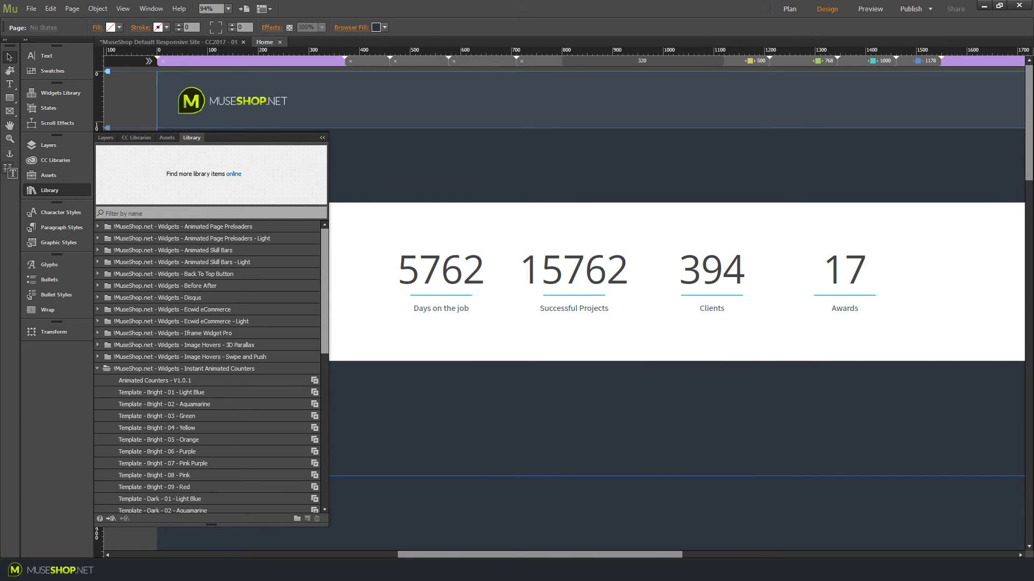
pyautogui.moveTo(154, 381); pyautogui.dragTo(653, 171)
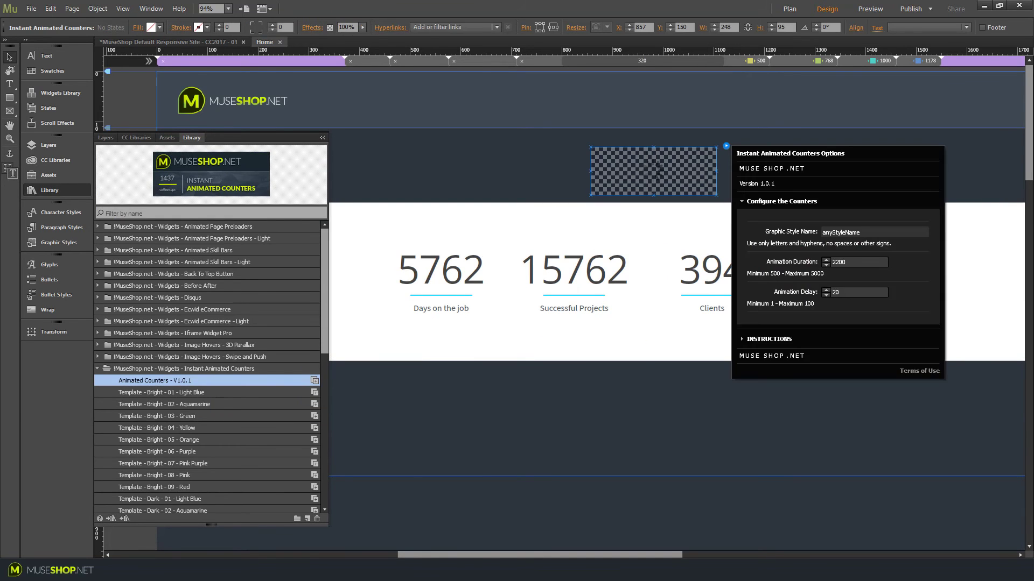
pyautogui.press('Escape')
pyautogui.click(49, 190)
pyautogui.click(232, 175)
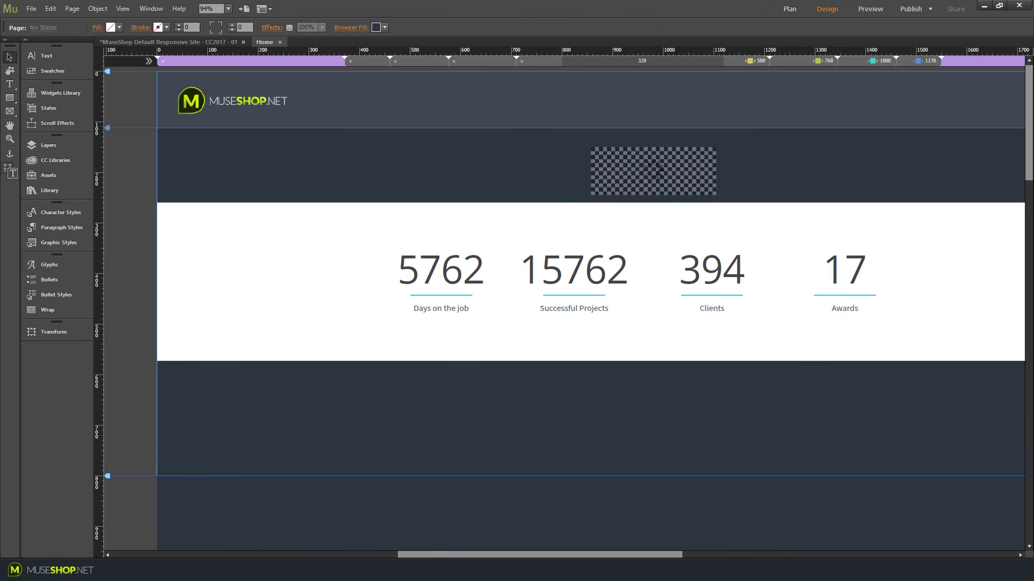
# Step: Check which graphic style is applied to the number above Days on the job
pyautogui.click(488, 266)
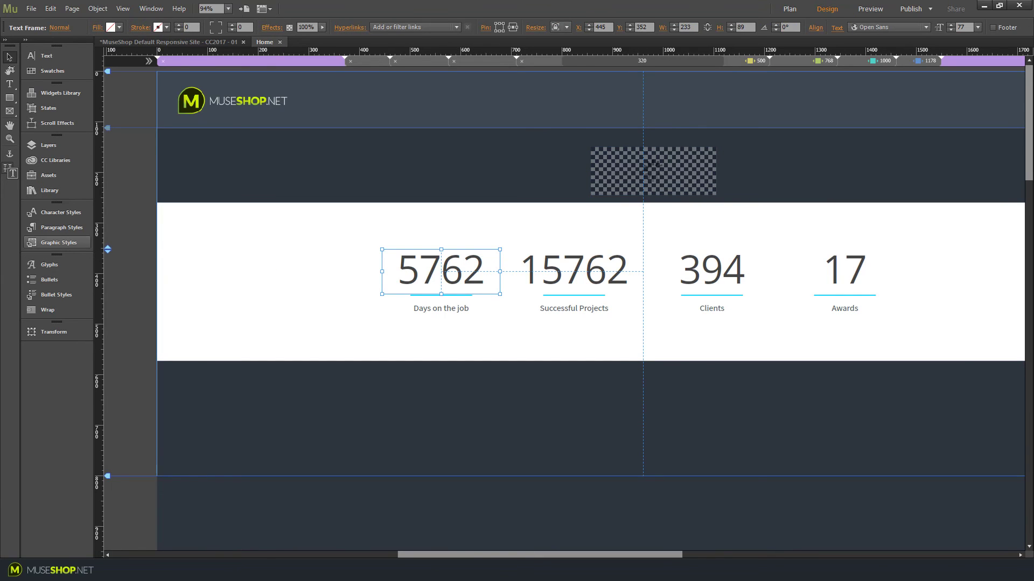
pyautogui.click(59, 242)
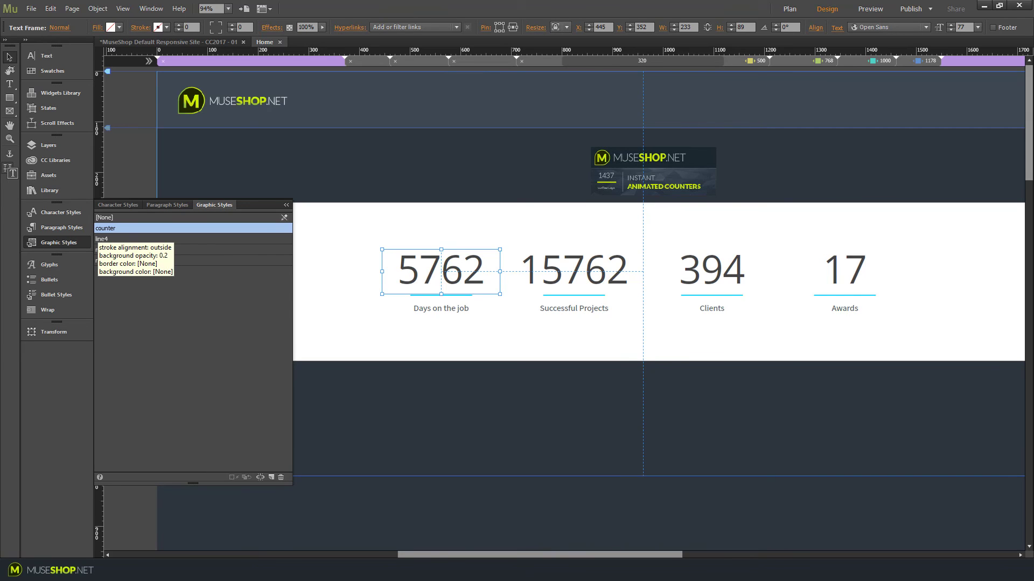
pyautogui.click(59, 243)
# Step: Set the widget's Graphic Style Name to counter and move the widget off the page above the header, to about Y -139
pyautogui.click(703, 158)
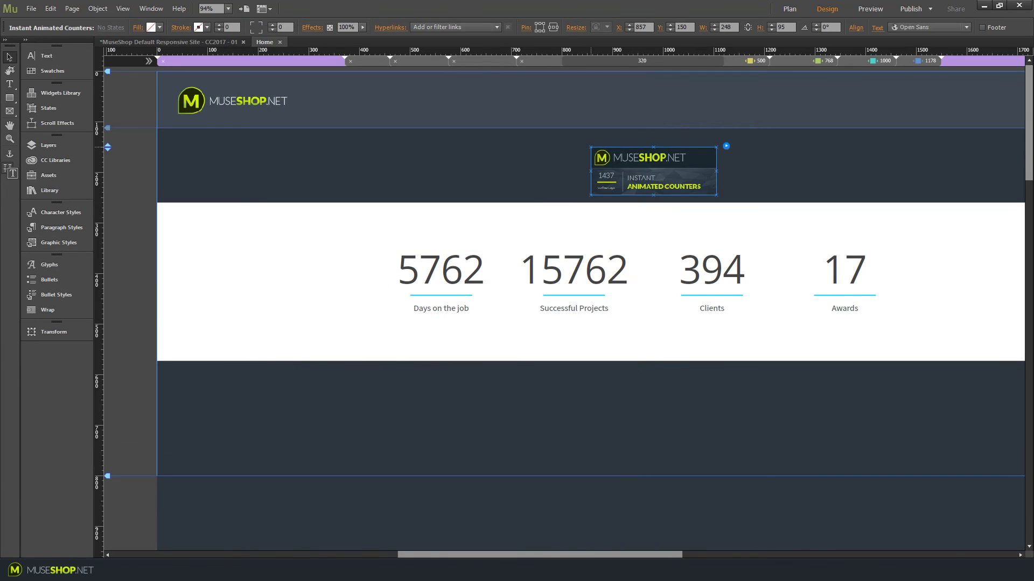
pyautogui.click(725, 146)
pyautogui.click(872, 228)
pyautogui.doubleClick(840, 228)
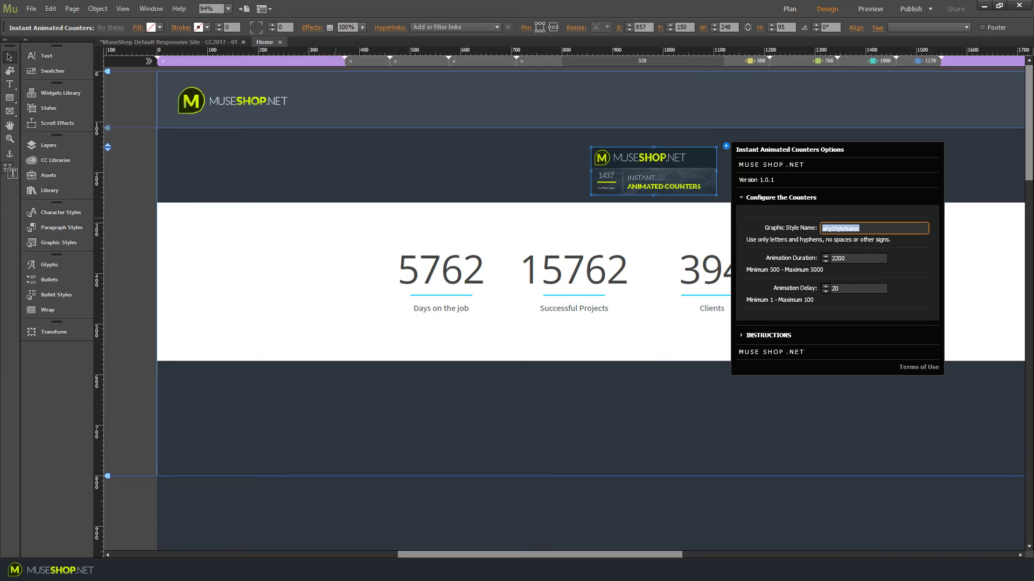
pyautogui.write('conute')
pyautogui.press('Return')
pyautogui.moveTo(649, 174); pyautogui.dragTo(639, 93)
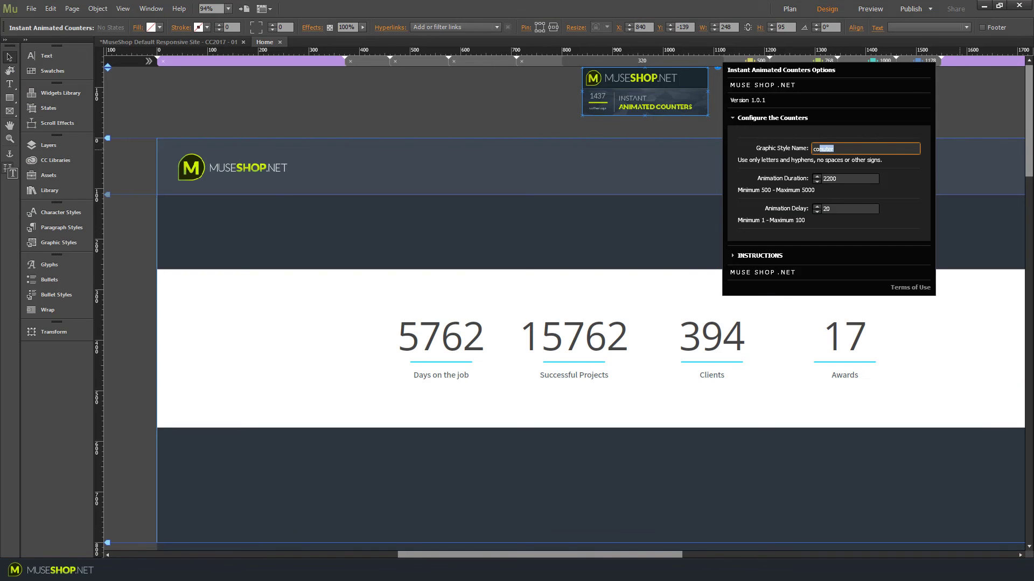
pyautogui.write('unter')
pyautogui.press('Return')
# Step: Preview the page with the counter template in the browser
pyautogui.click(959, 150)
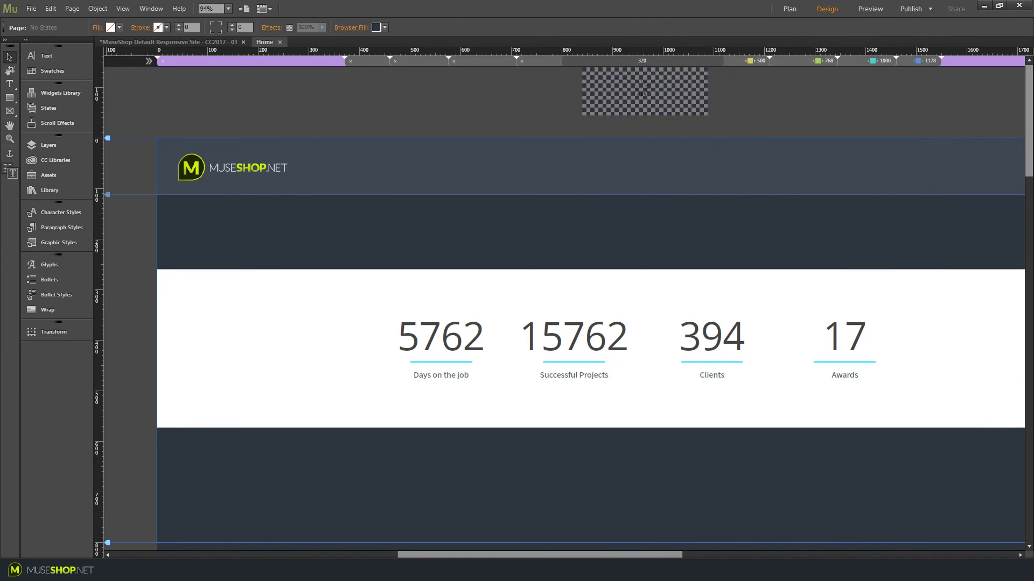
pyautogui.hotkey('ctrl', 'shift', 'e')
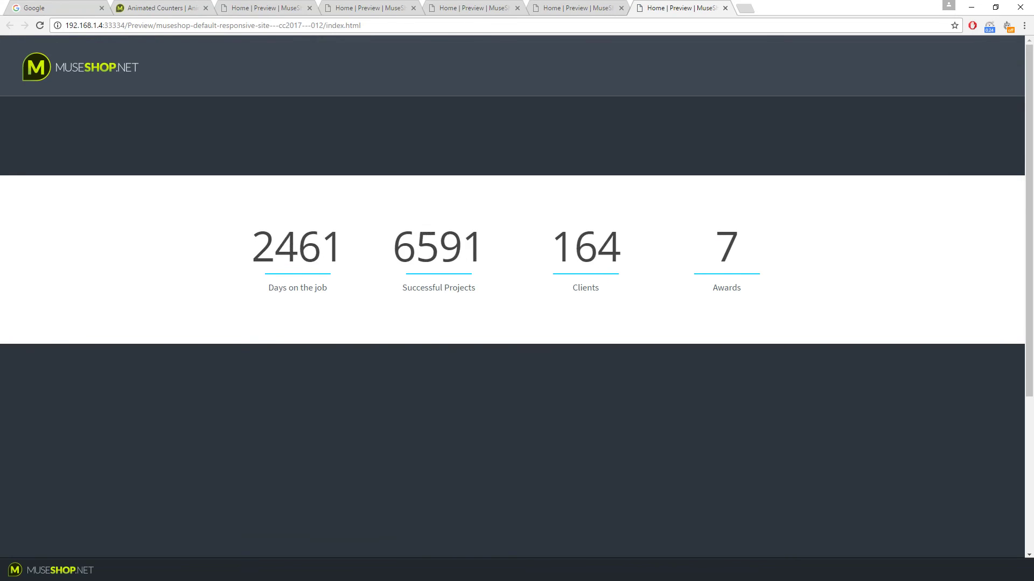